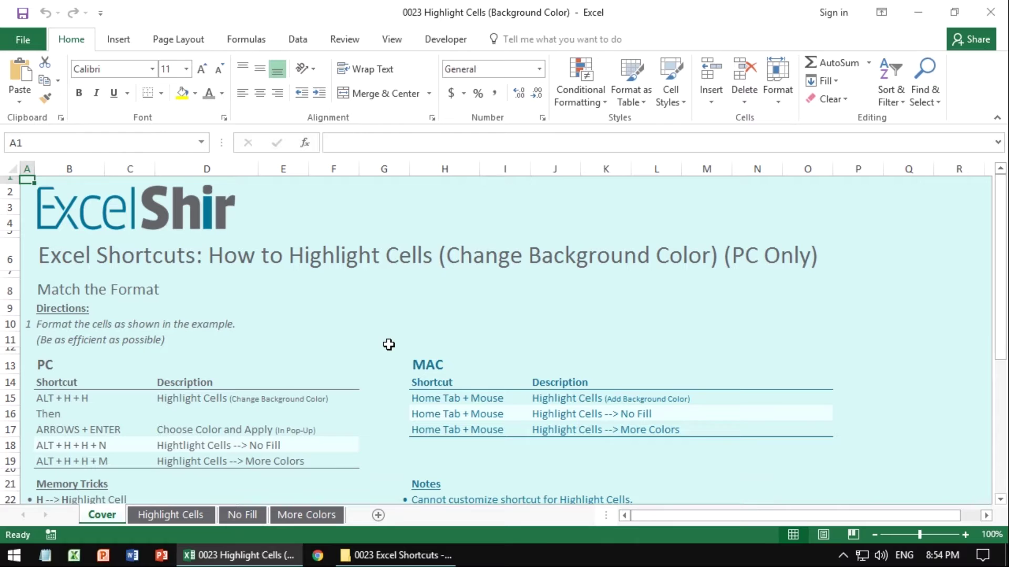
Fill cell E13 with a light pink shade from the Alt+H+H fill palette.
click(304, 363)
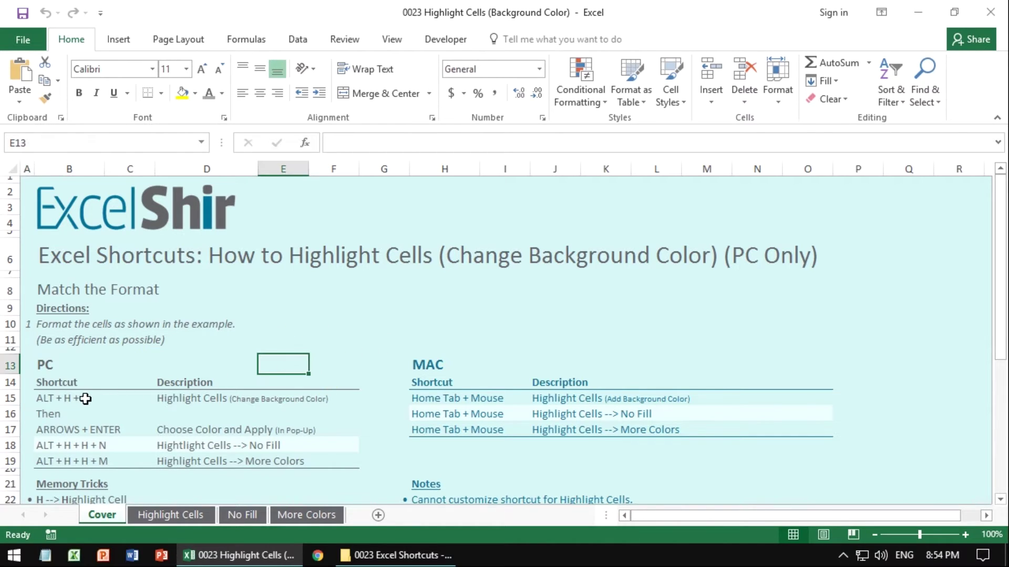
text(h)
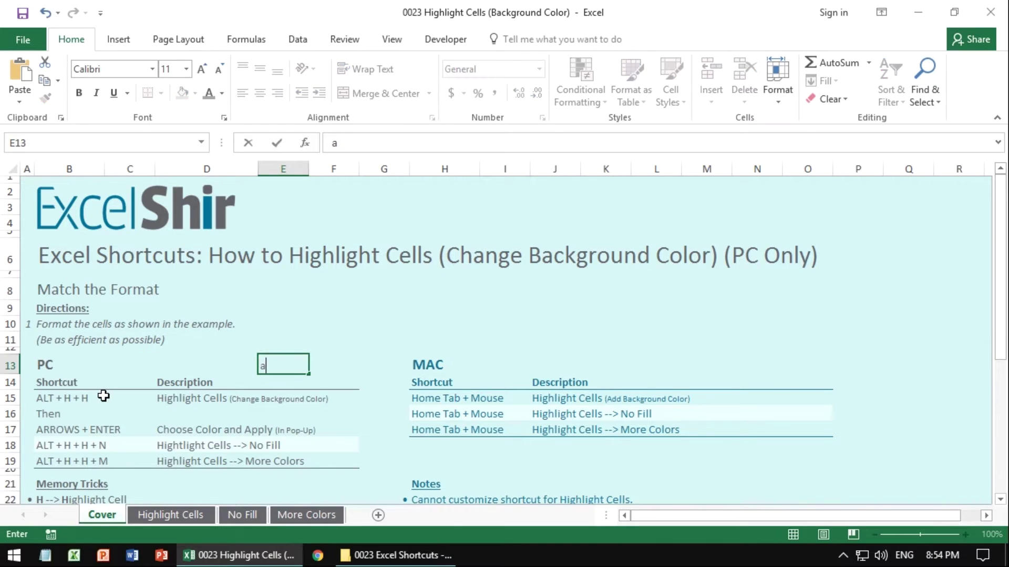
key(Escape)
key(alt)
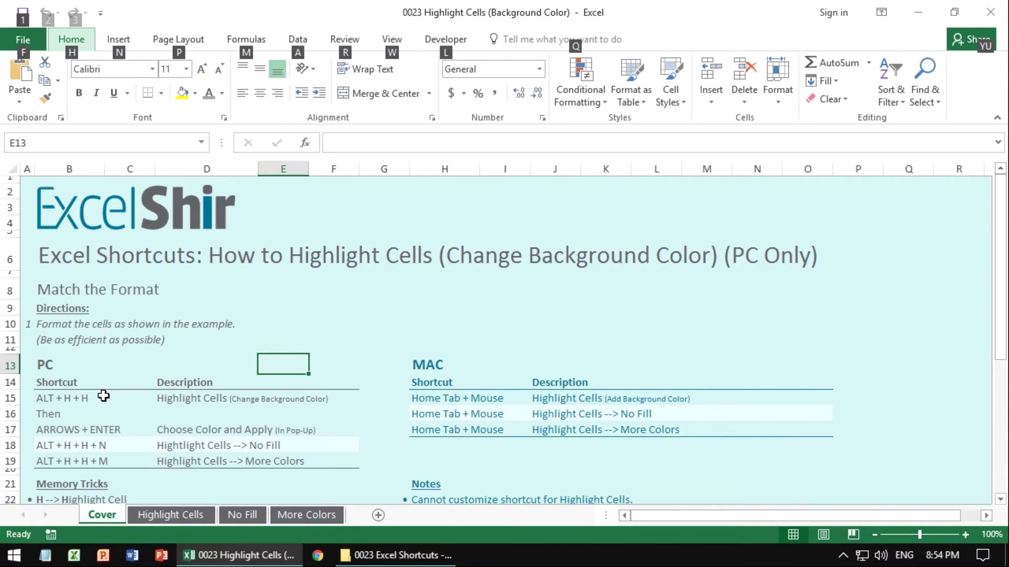
key(h)
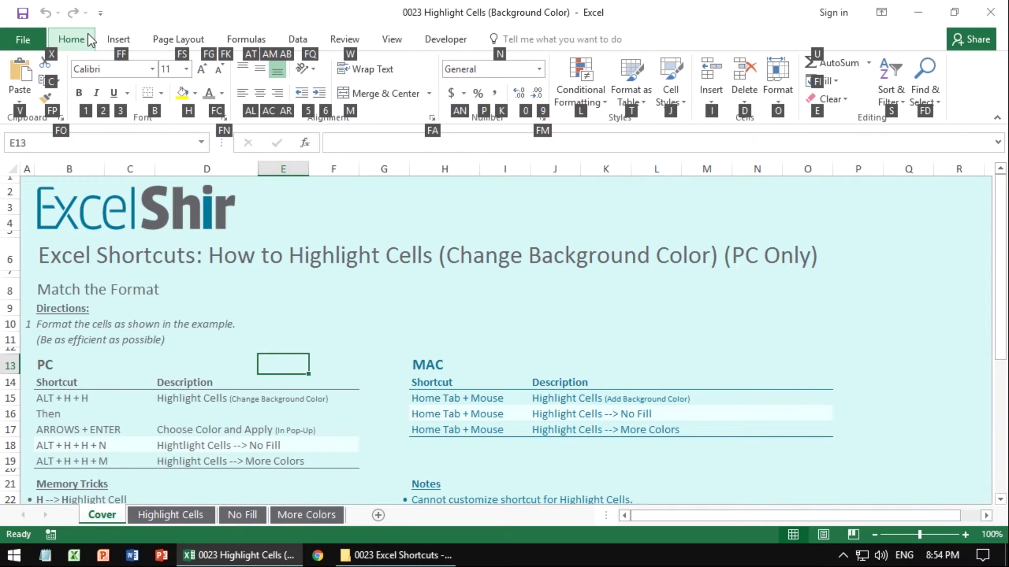
key(h)
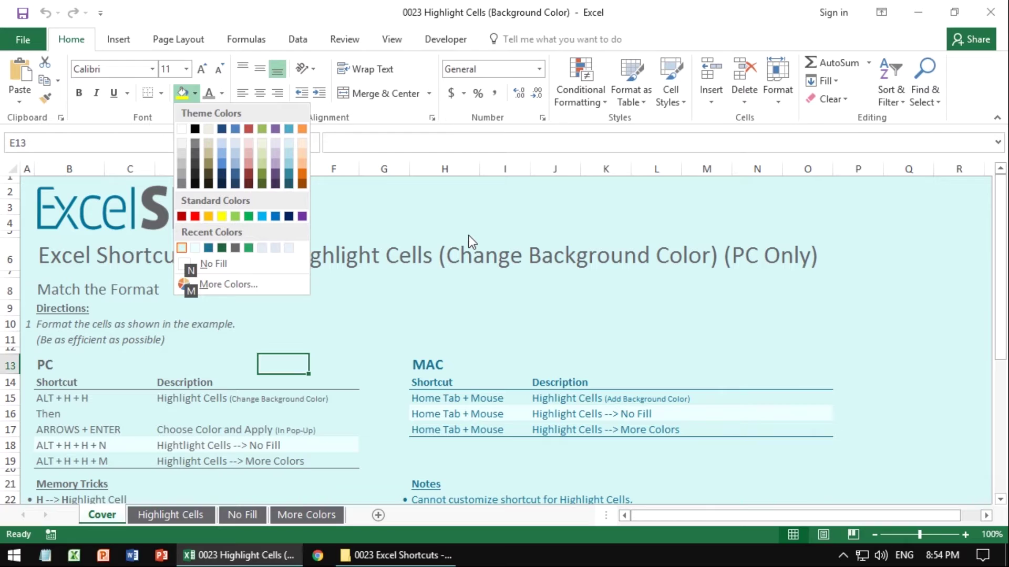
key(Down)
key(Down)
key(Down)
key(Right)
key(Right)
key(Right)
key(Right)
key(Right)
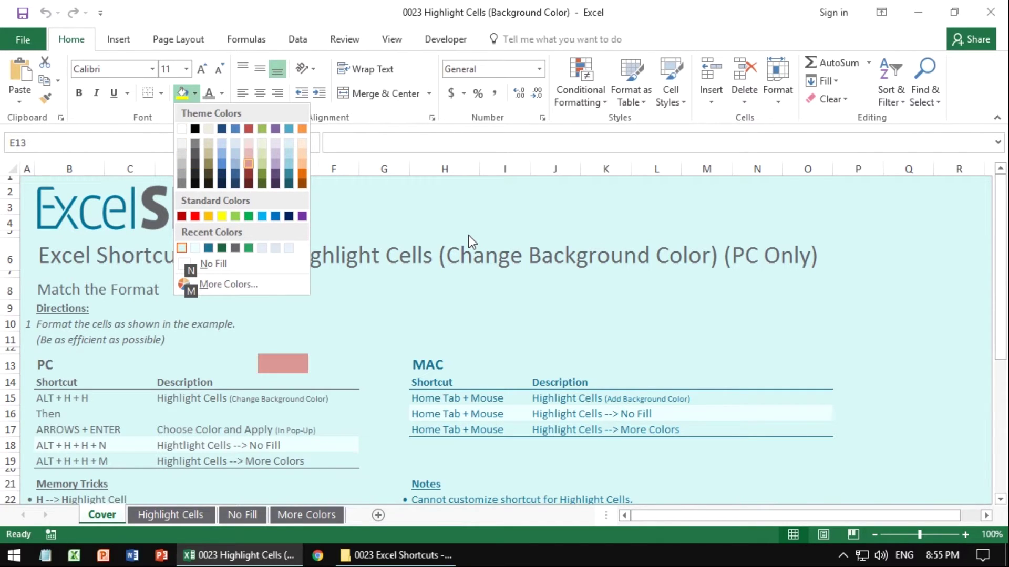
key(Up)
key(Up)
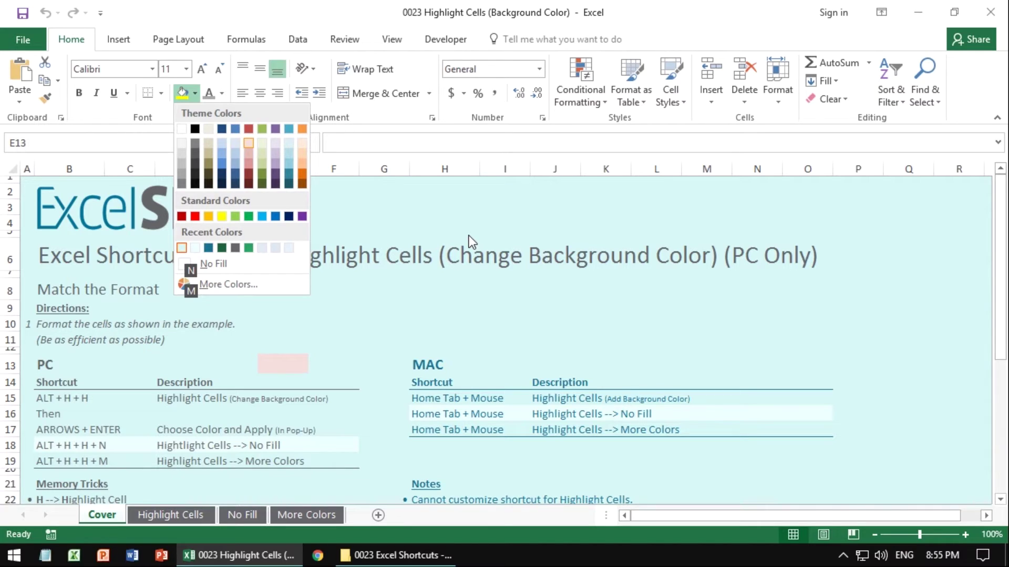
key(Down)
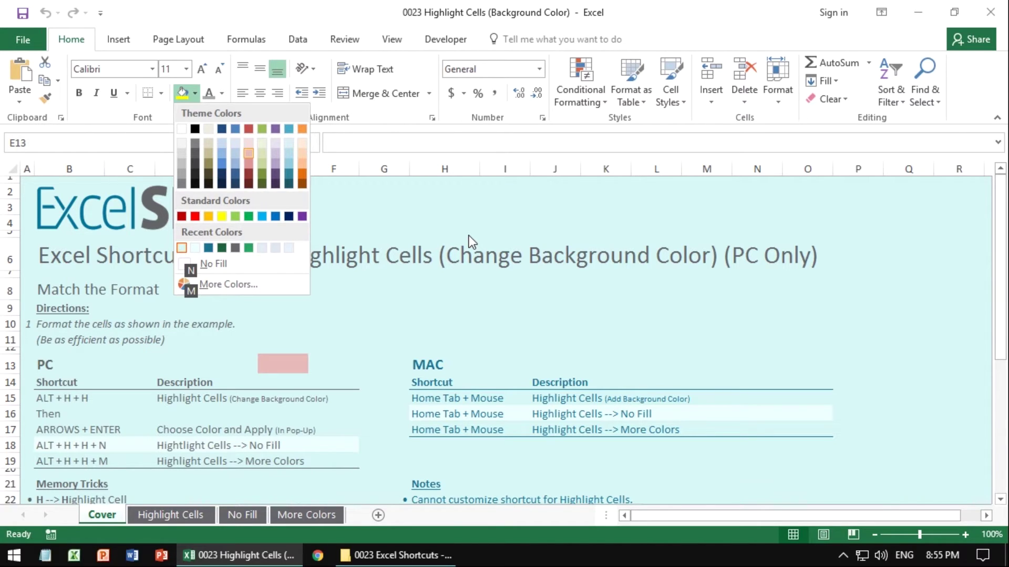
key(Return)
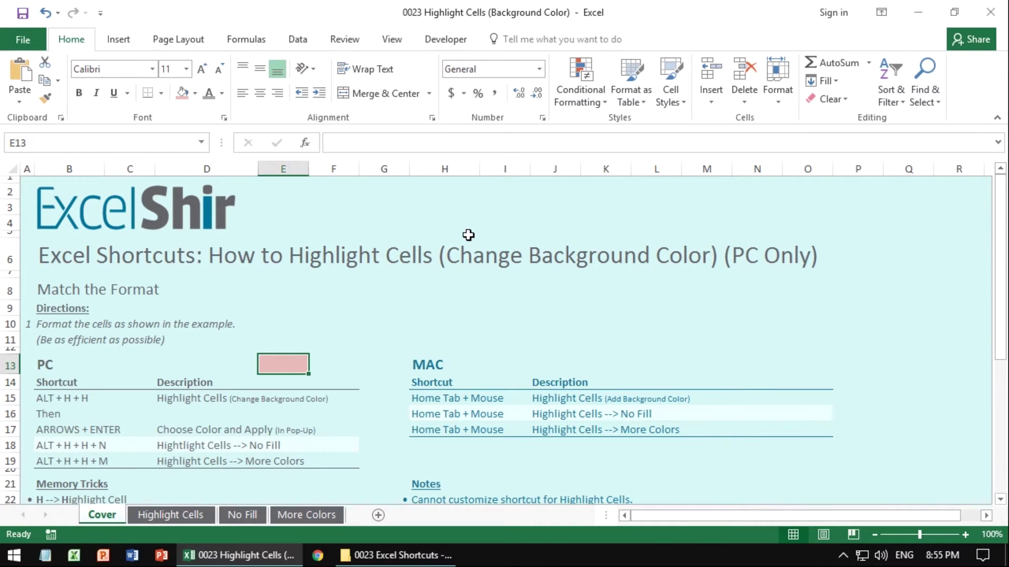
Clear E13's fill with No Fill, then undo to restore its light pink background.
key(alt)
key(h)
key(h)
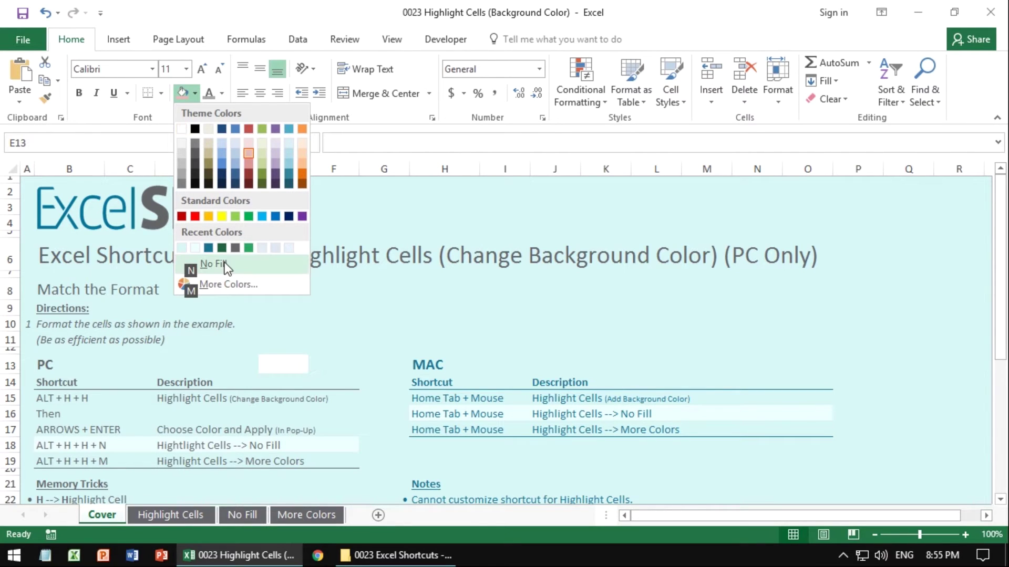
key(n)
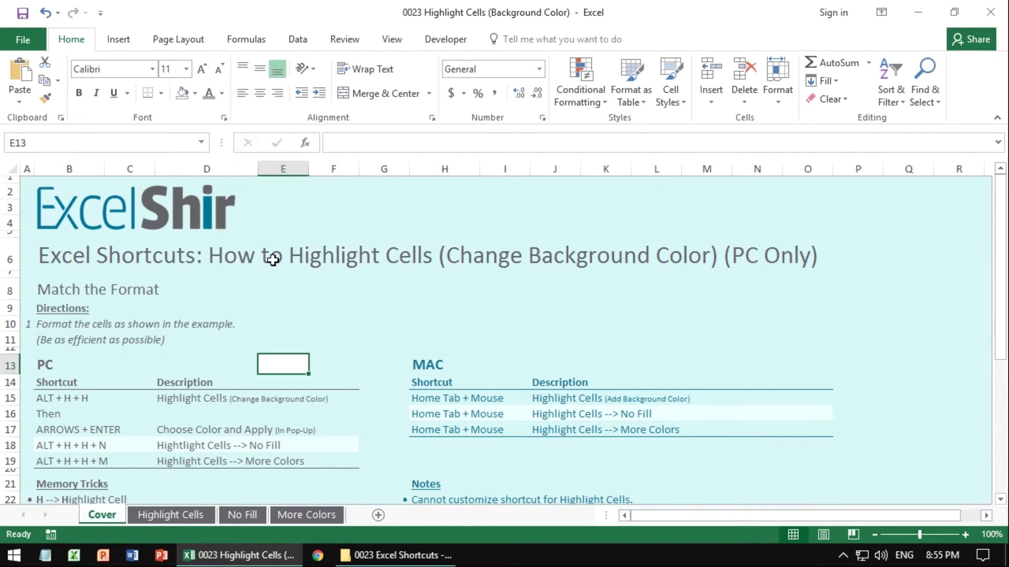
key(Right)
key(Right)
key(Left)
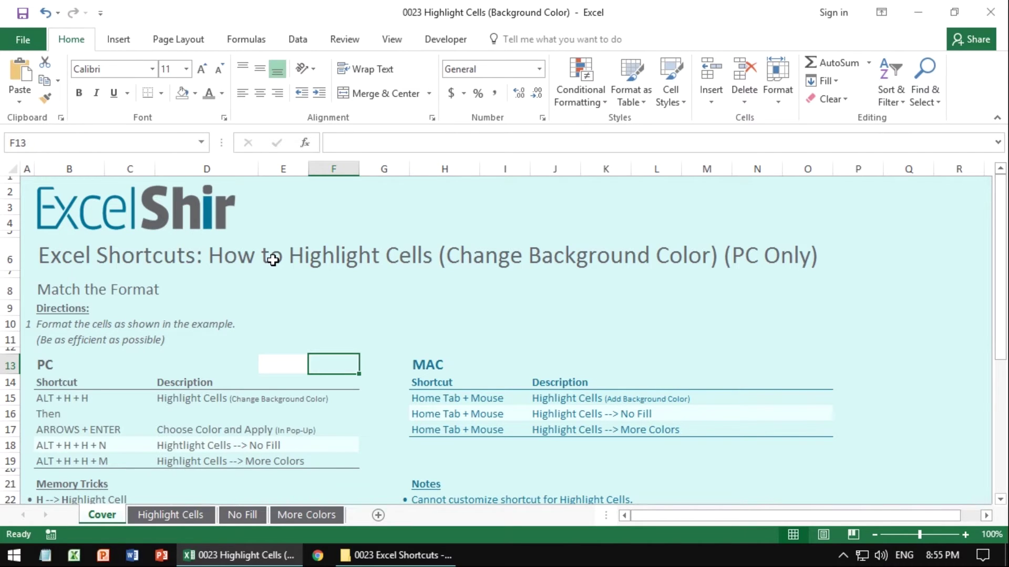
key(ctrl+z)
key(alt)
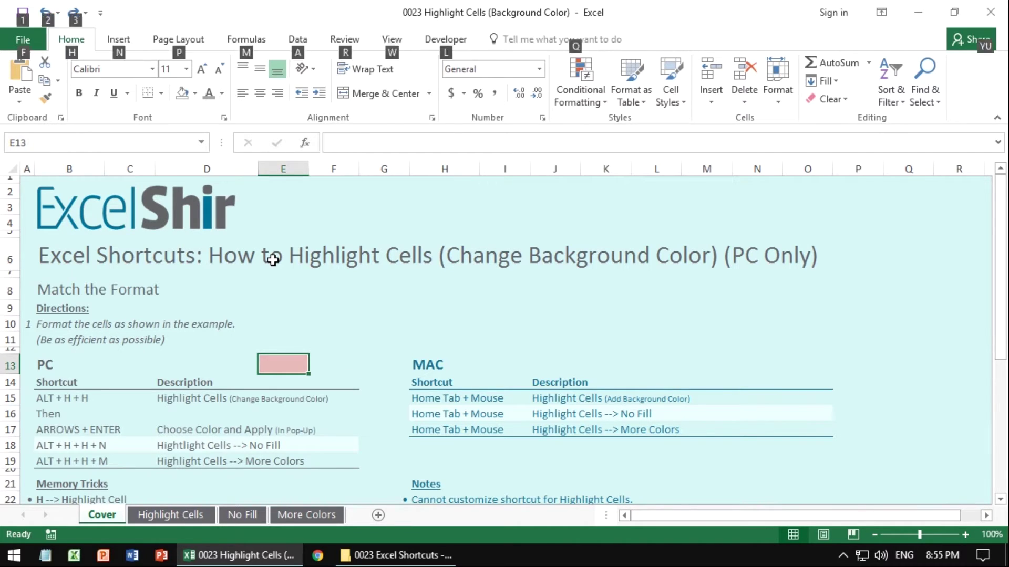
key(h)
key(h)
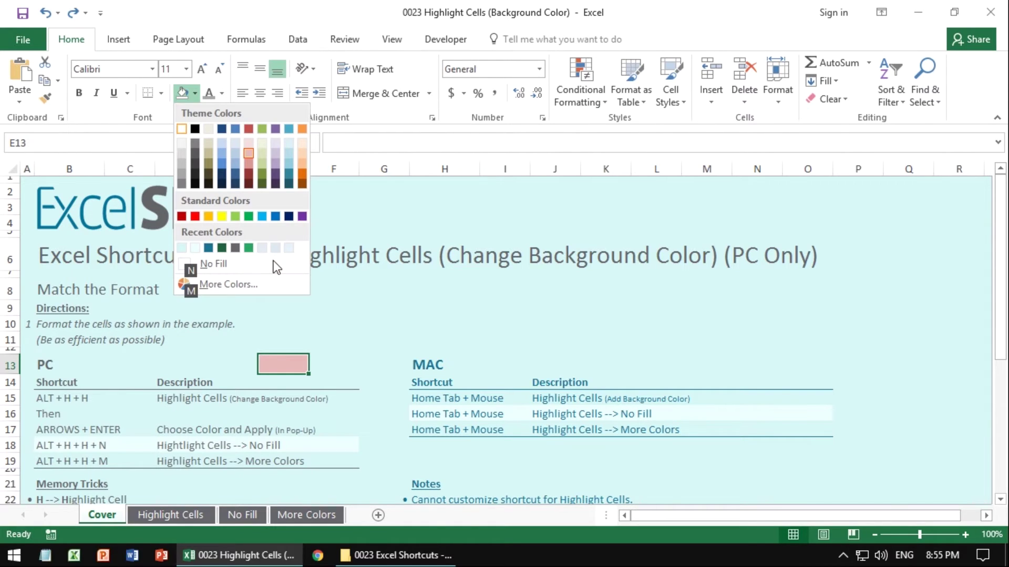
Open More Colors for E13's pink fill, view the Standard and Custom tabs, then cancel.
key(m)
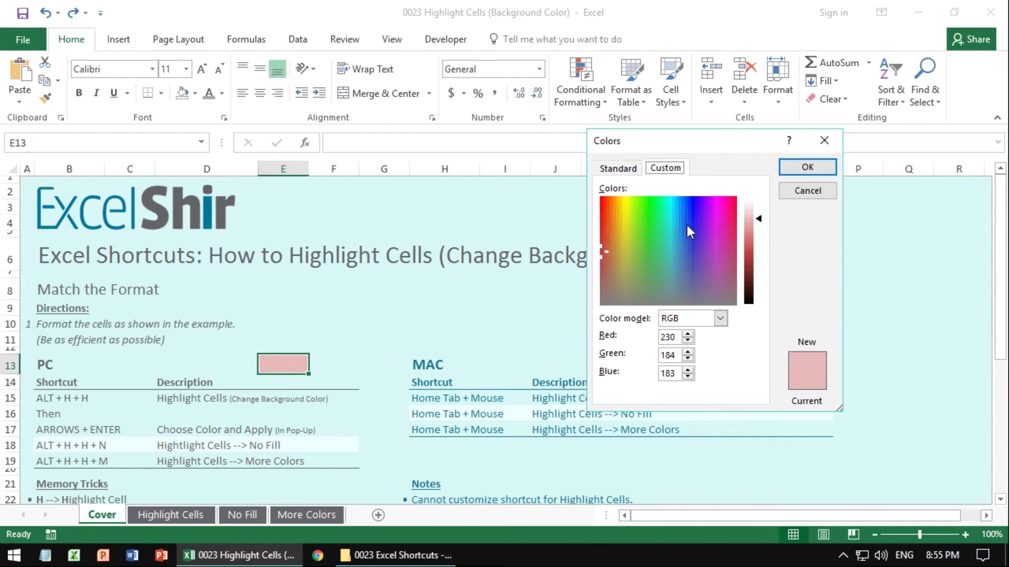
click(605, 167)
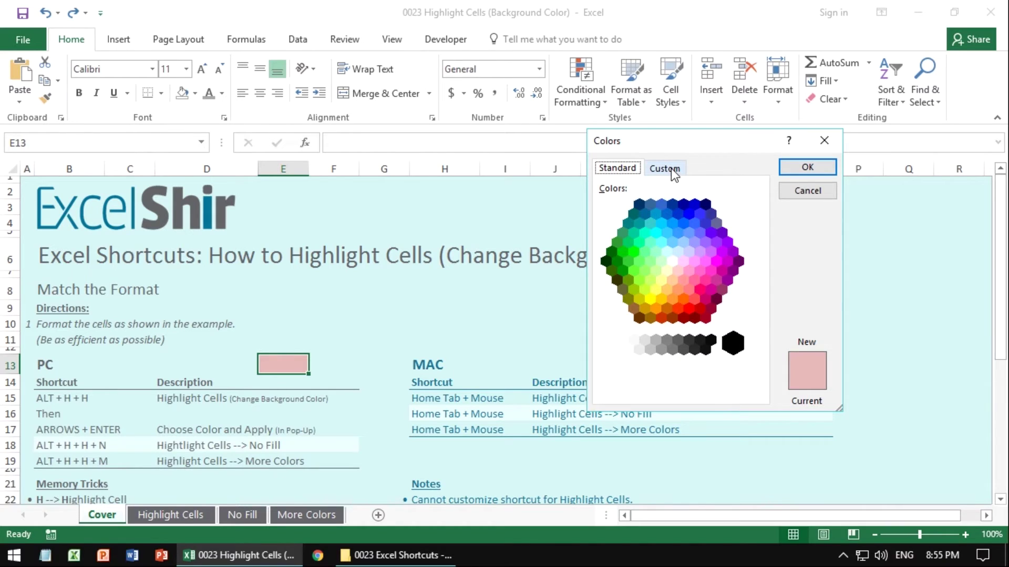
click(671, 170)
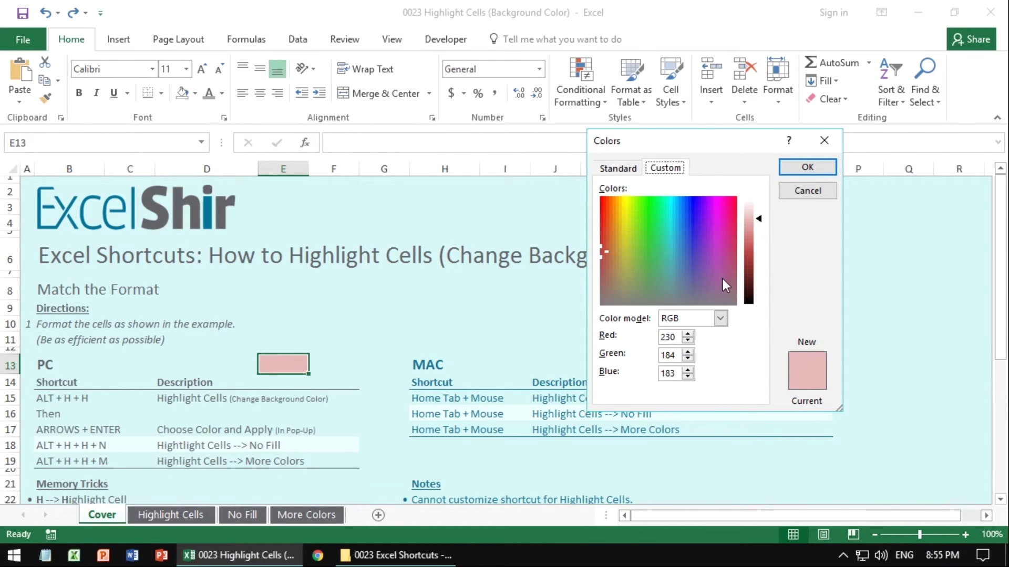
click(791, 187)
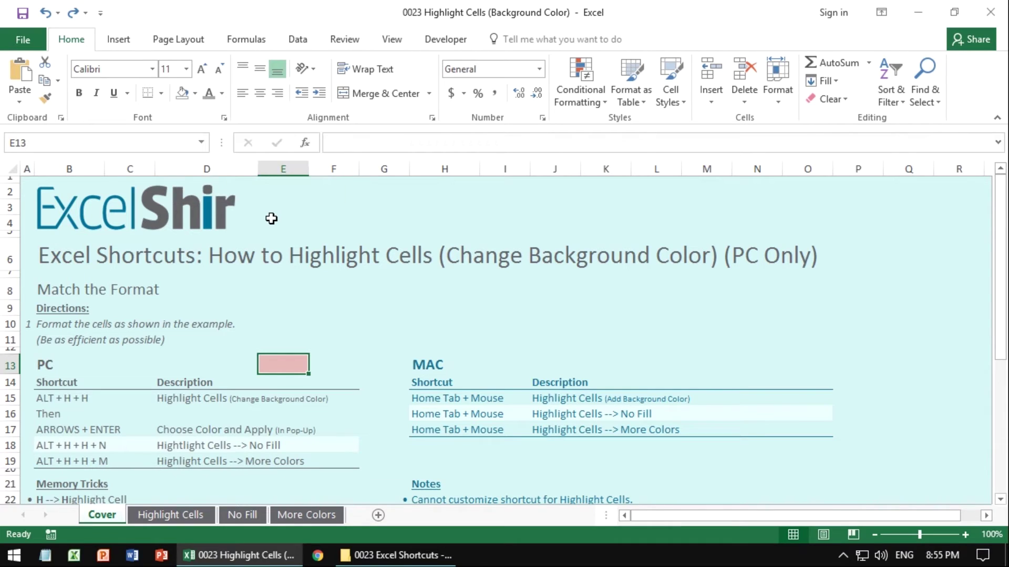
Scroll down to the Memory Tricks table and select cells B22 and D22.
scroll(272, 218, down, 4)
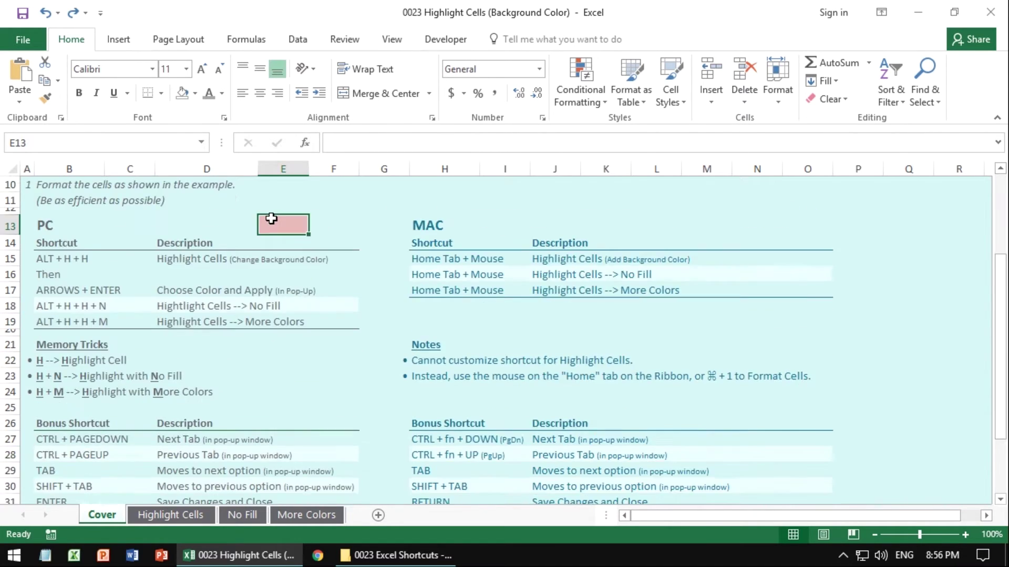
click(75, 324)
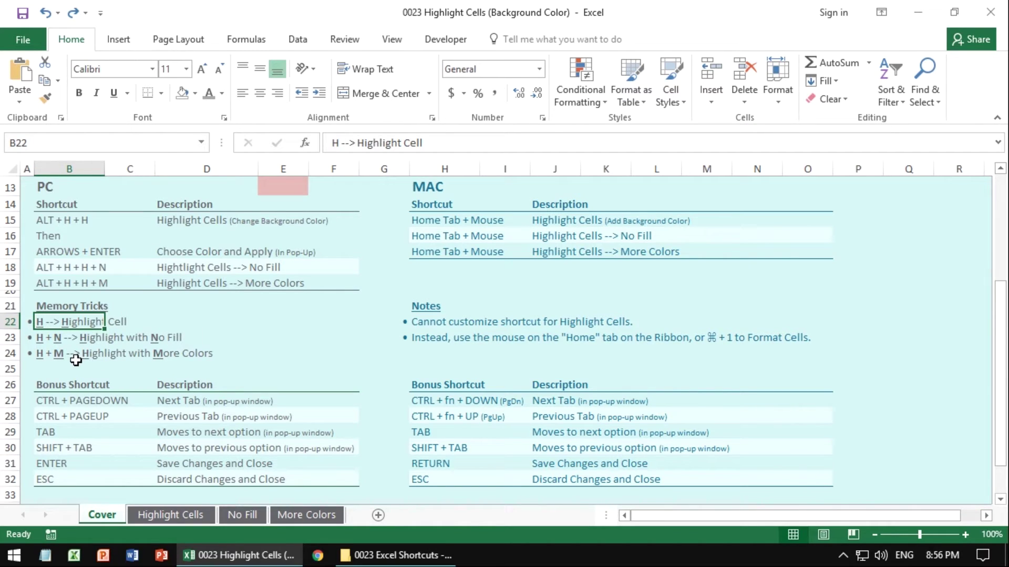
click(235, 323)
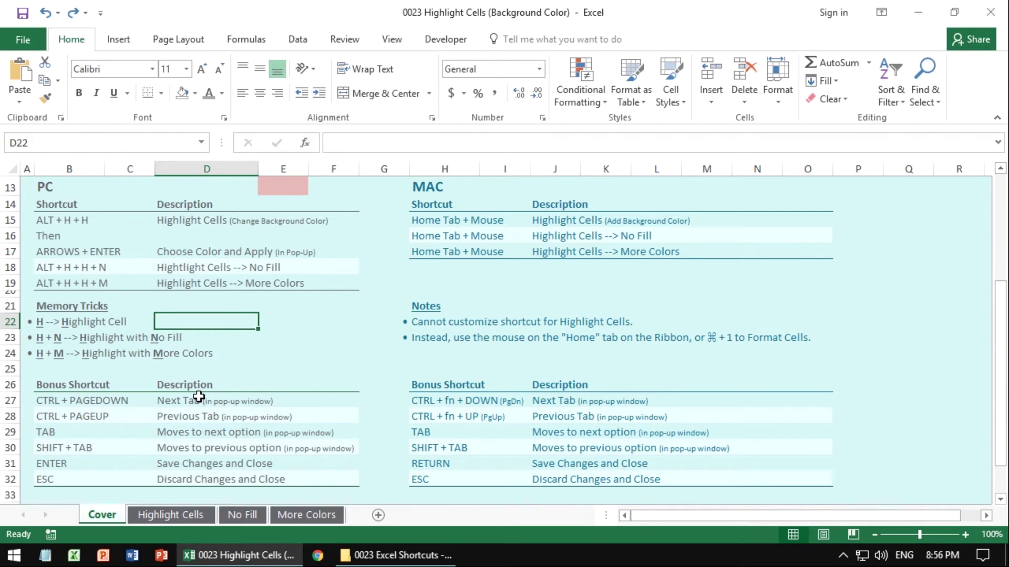
key(alt+h)
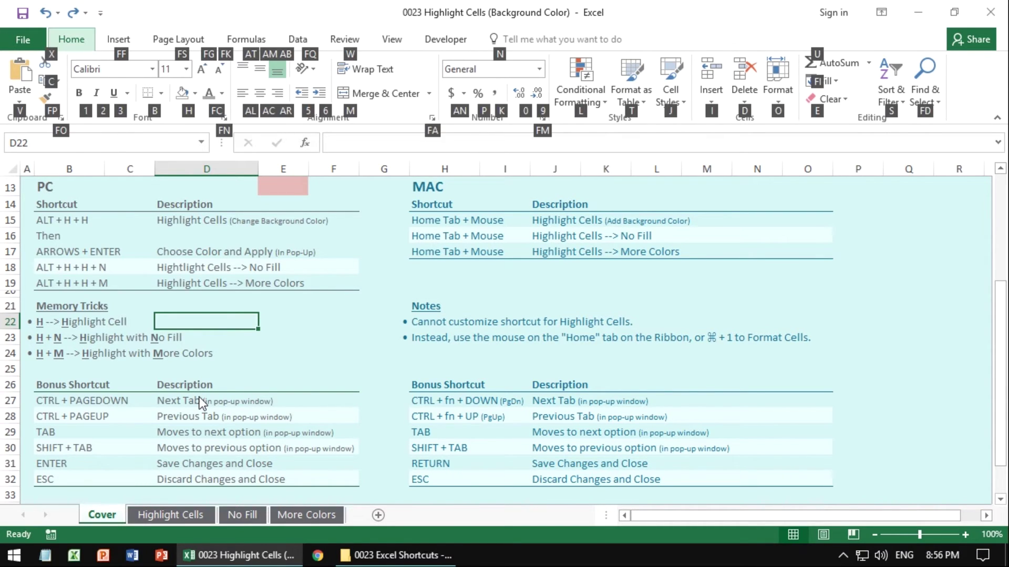
key(h)
key(m)
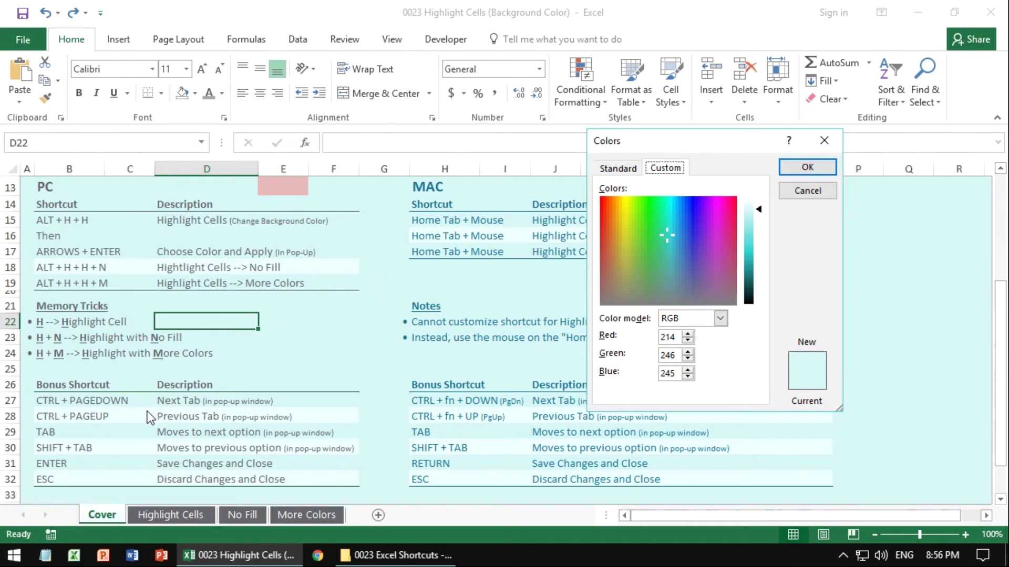
key(ctrl+Page_Up)
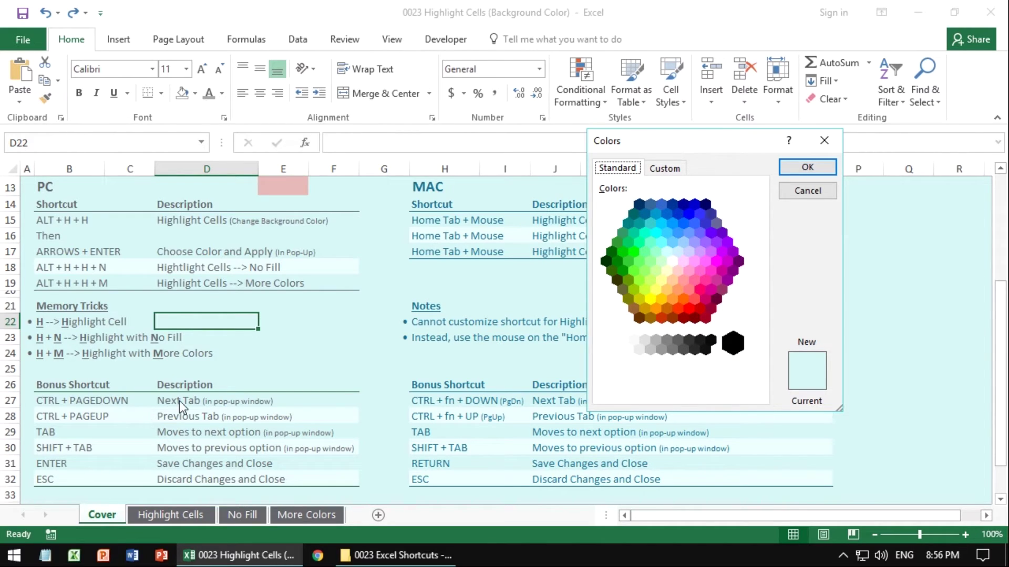
key(Tab)
key(Down)
key(Down)
key(Down)
key(Down)
key(Down)
key(Down)
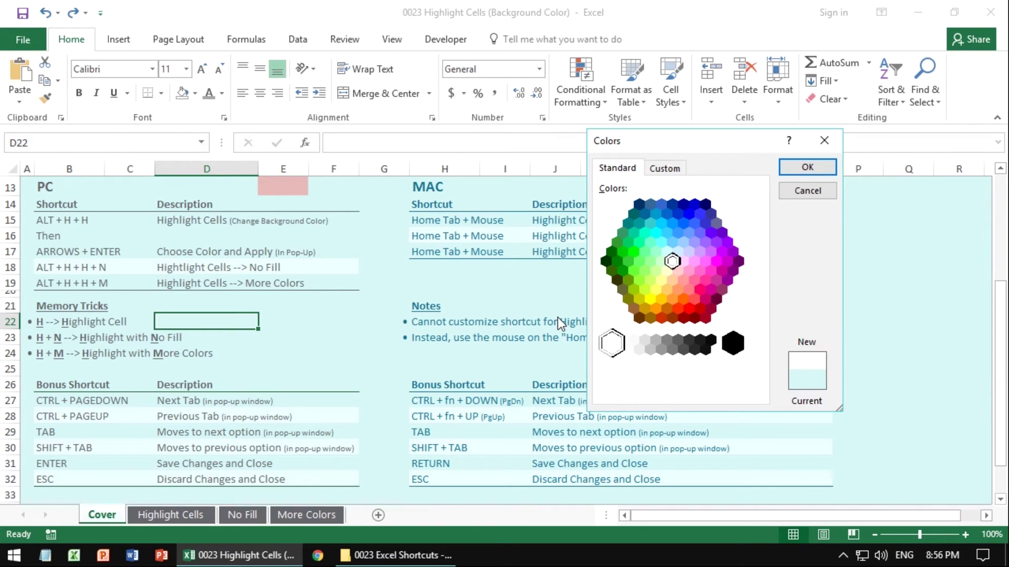
key(Escape)
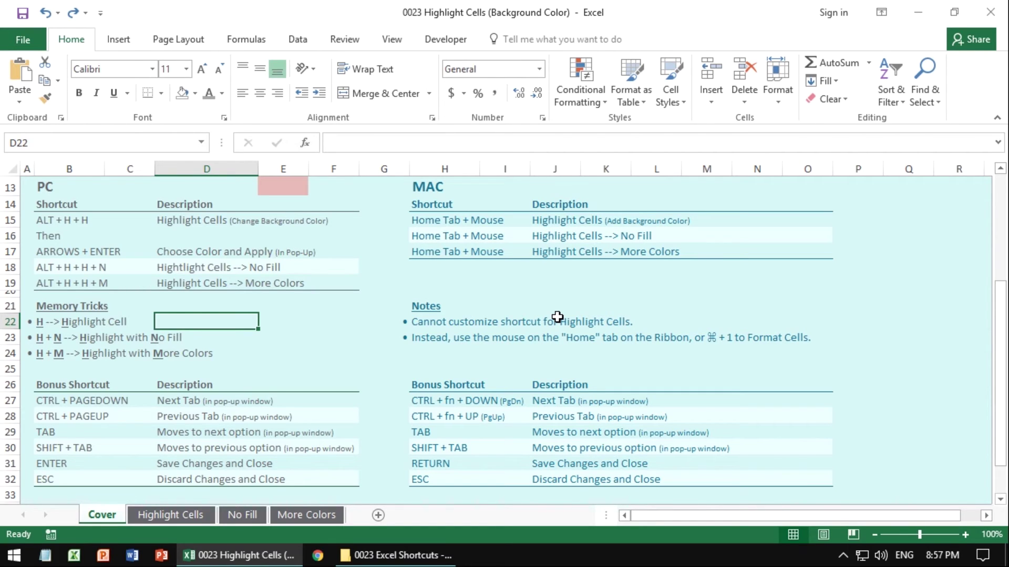
On the Highlight Cells sheet, fill the Header B values D6:D18 with light blue.
key(ctrl+Page_Down)
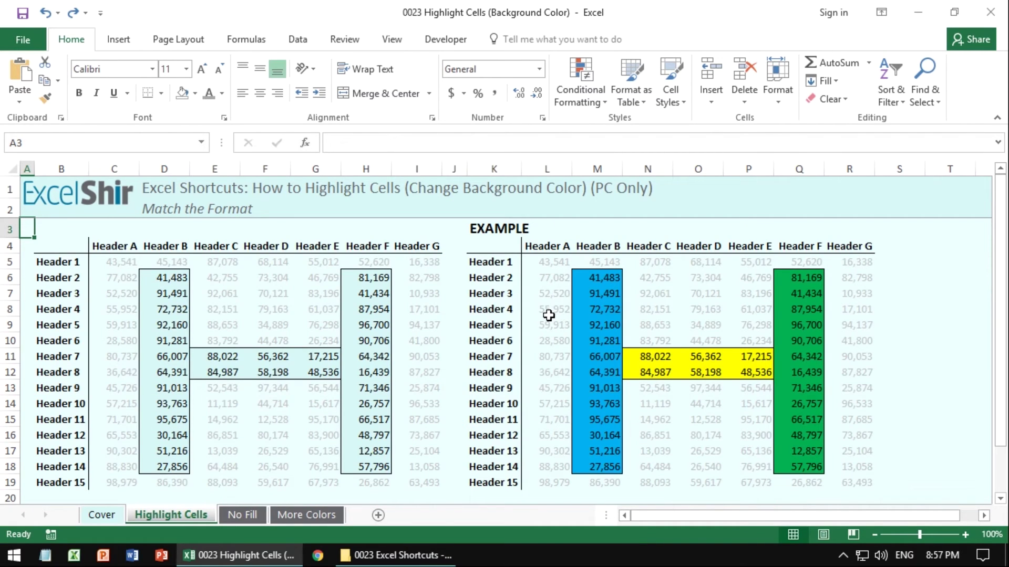
key(Right)
key(Right)
key(Right)
key(Down)
key(Down)
key(Down)
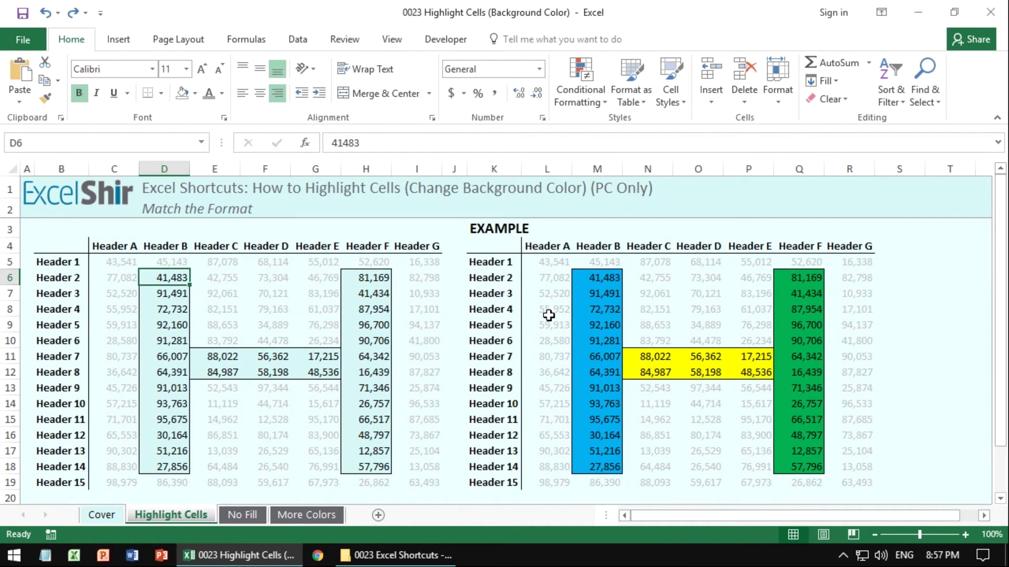
key(shift+Down)
key(shift+Down)
key(shift+Down)
key(shift+Down)
key(shift+Down)
key(shift+Down)
key(shift+Down)
key(shift+Down)
key(shift+Down)
key(shift+Down)
key(shift+Down)
key(shift+Down)
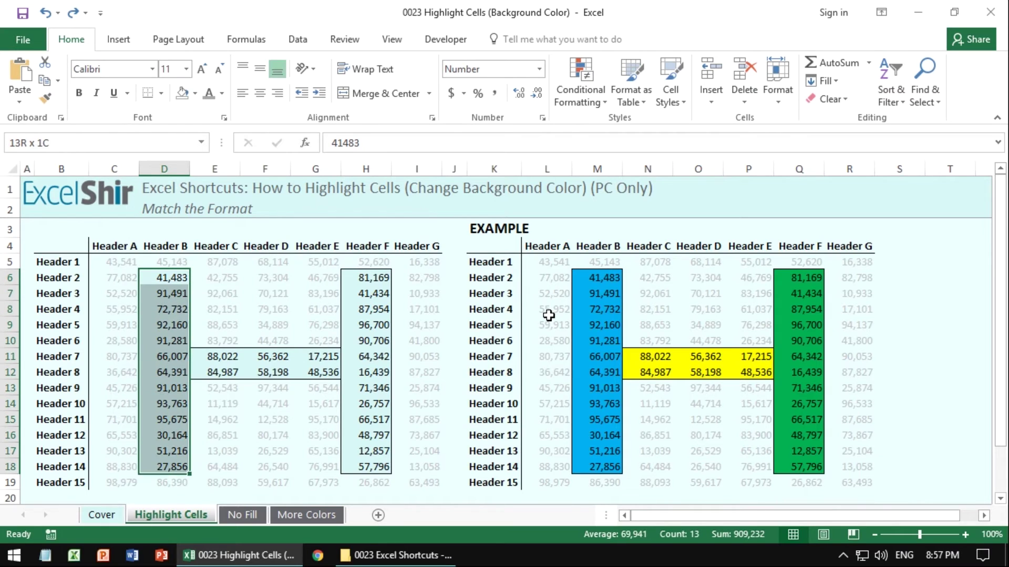
key(alt)
key(h)
key(h)
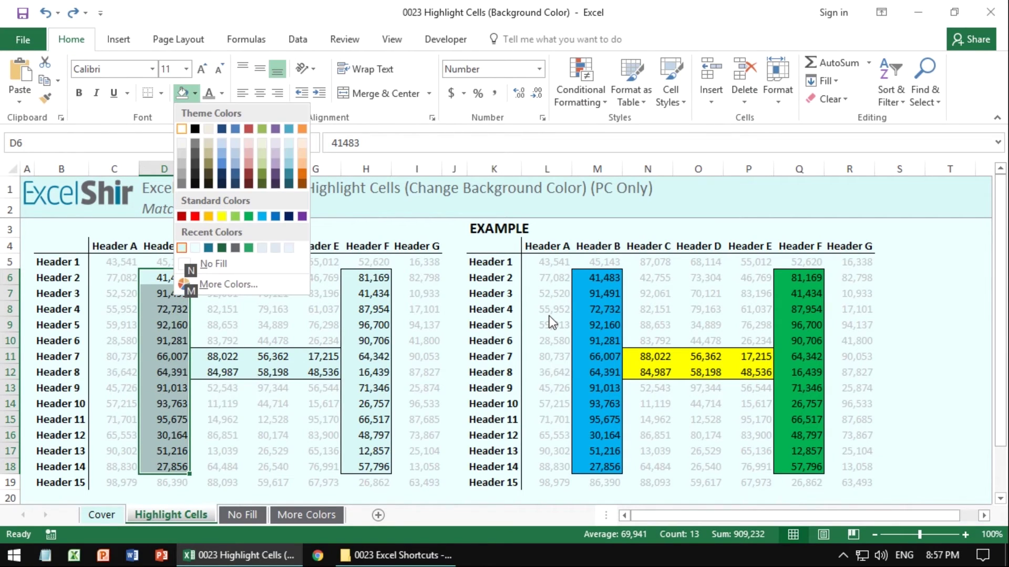
key(Down)
key(Down)
key(Down)
key(Down)
key(Down)
key(Down)
key(Down)
key(Up)
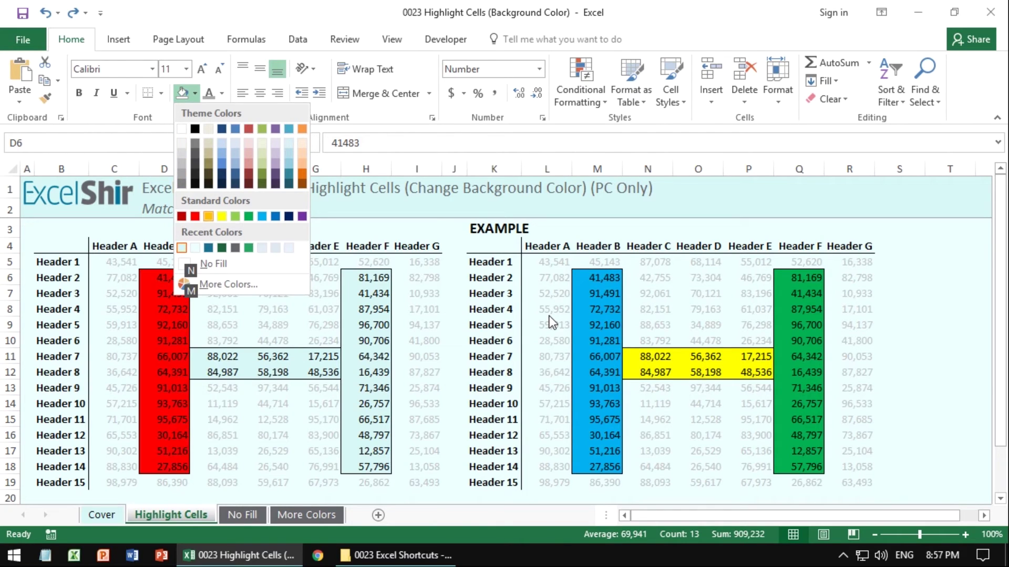
key(Right)
key(Right)
key(Right)
key(Right)
key(Right)
key(Right)
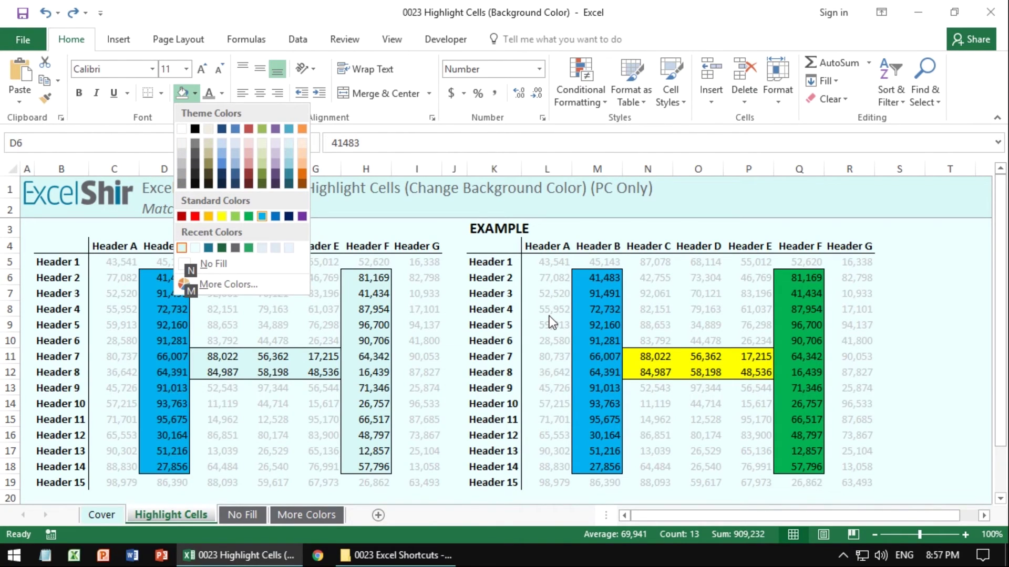
key(Return)
Check the practice table selection, then switch to the No Fill sheet.
key(Right)
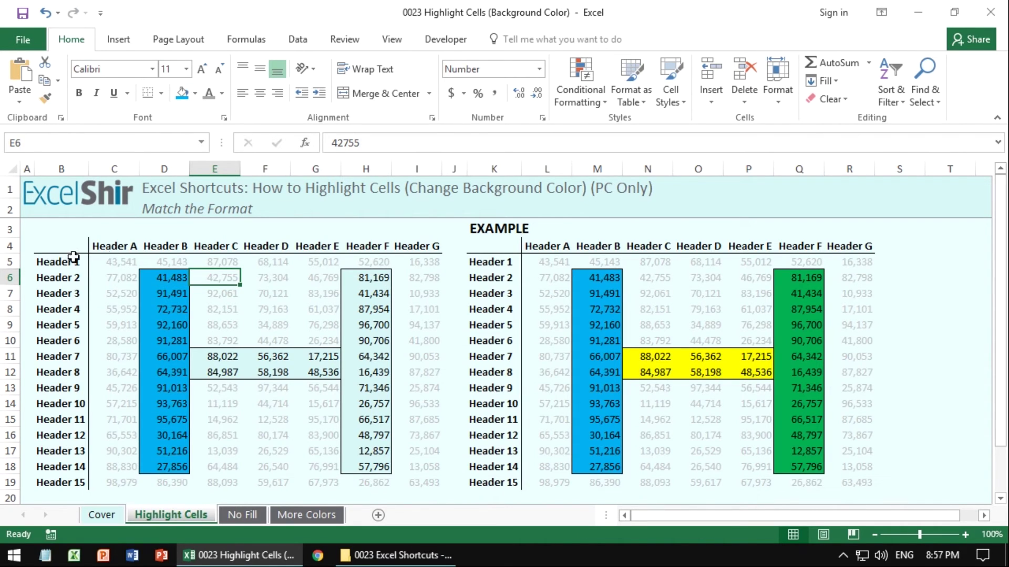
drag(68, 247, 428, 480)
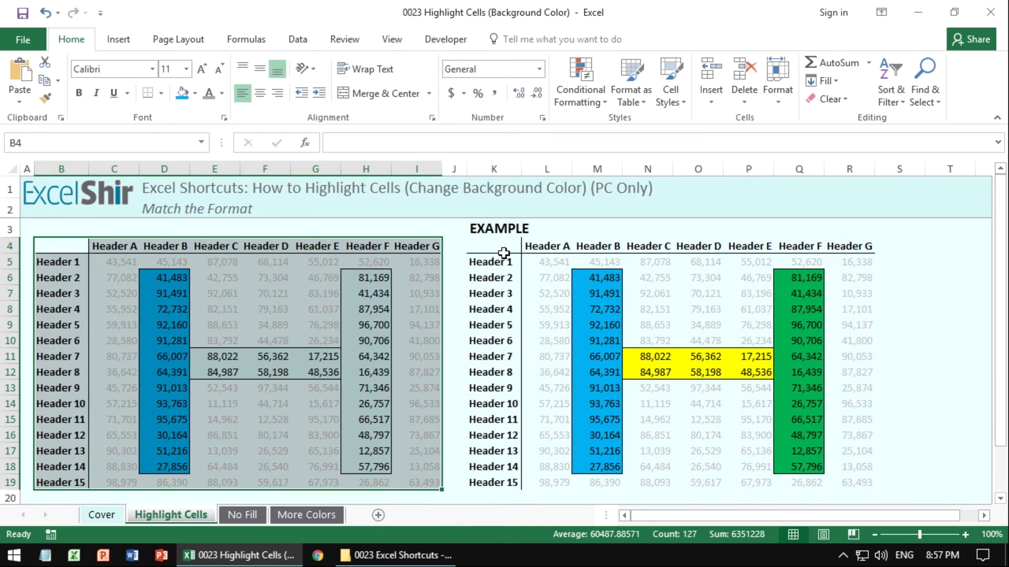
click(509, 339)
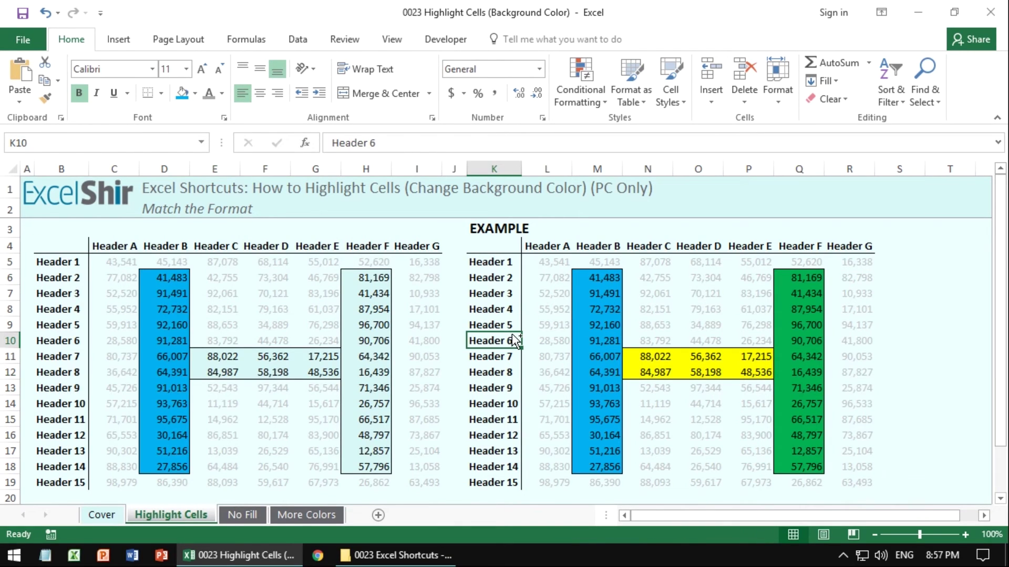
key(ctrl+Page_Down)
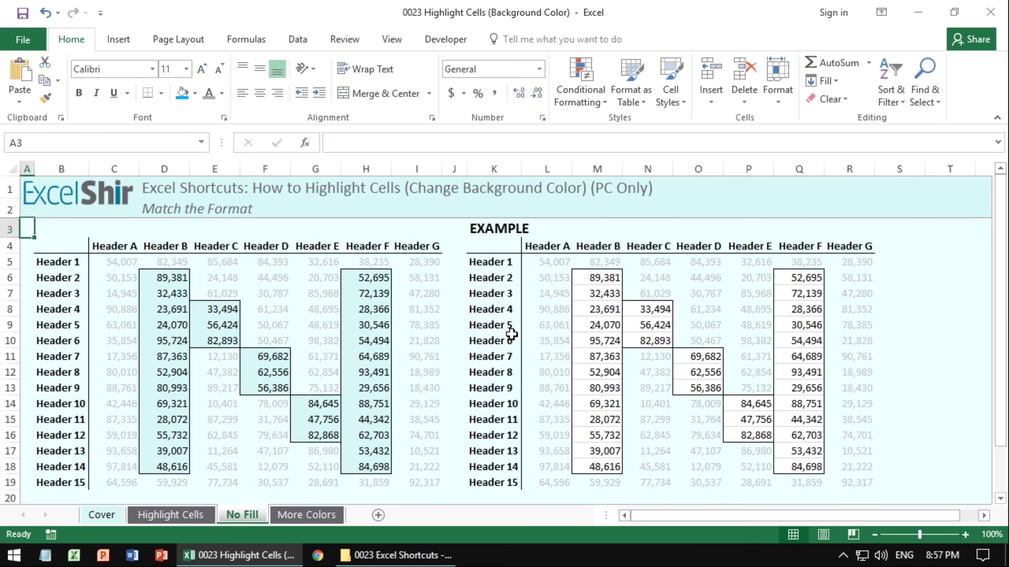
Inspect M10 and G7:I12 on the No Fill sheet, then switch to the More Colors sheet.
click(604, 337)
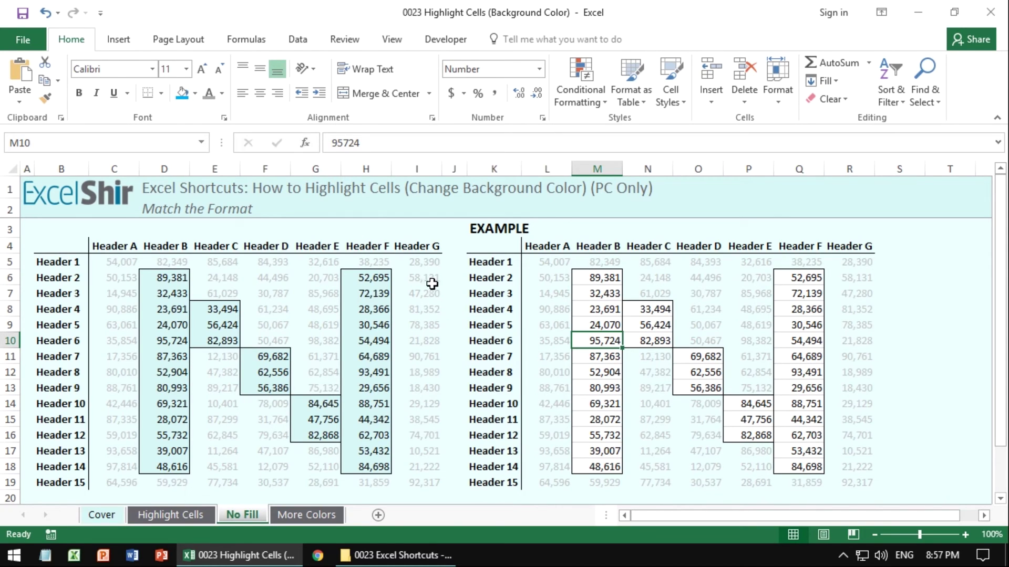
drag(321, 291, 409, 378)
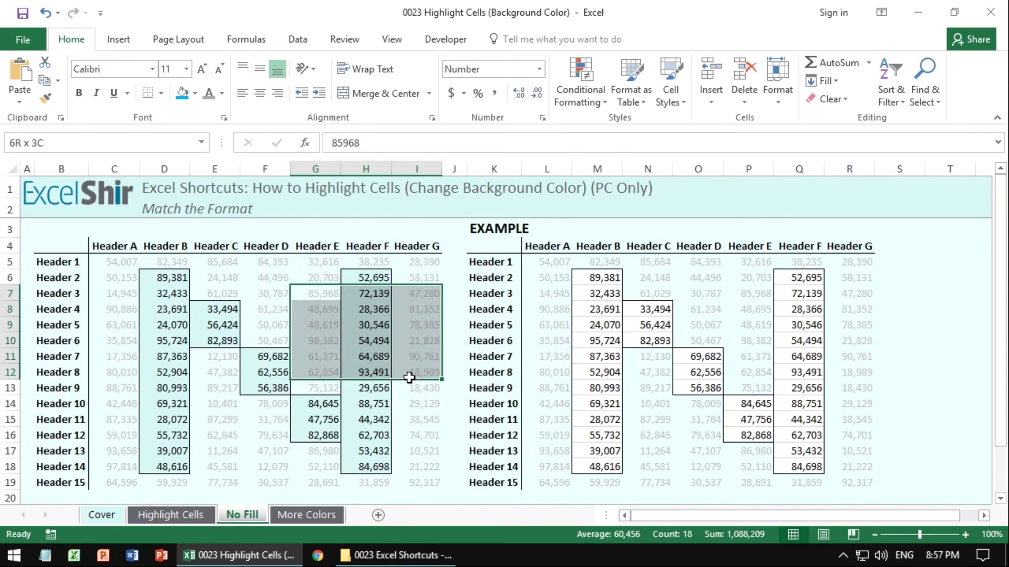
click(433, 407)
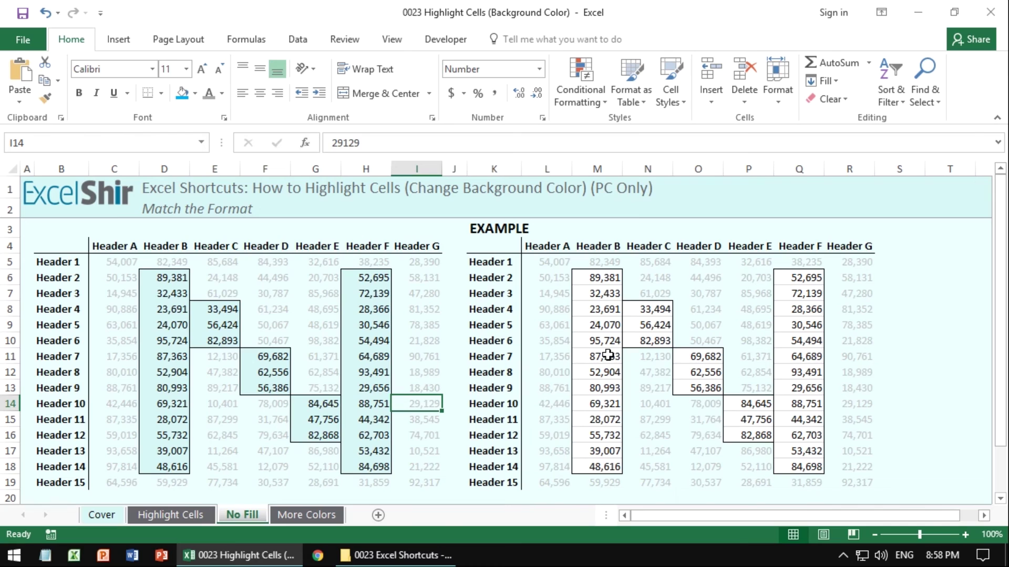
key(ctrl+Page_Down)
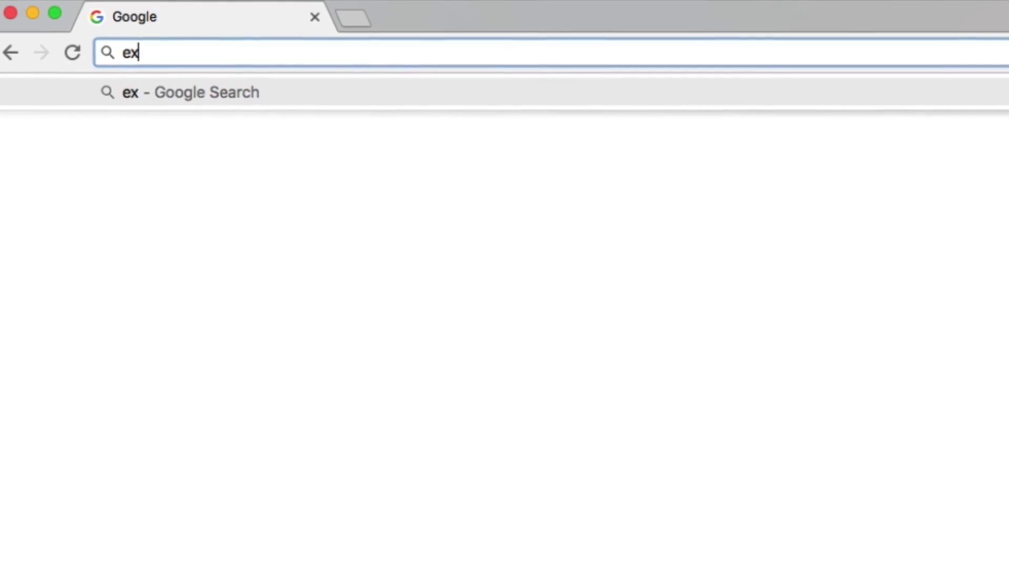
Load the excelshir.com website in Chrome and scroll down its home page.
text(celshi)
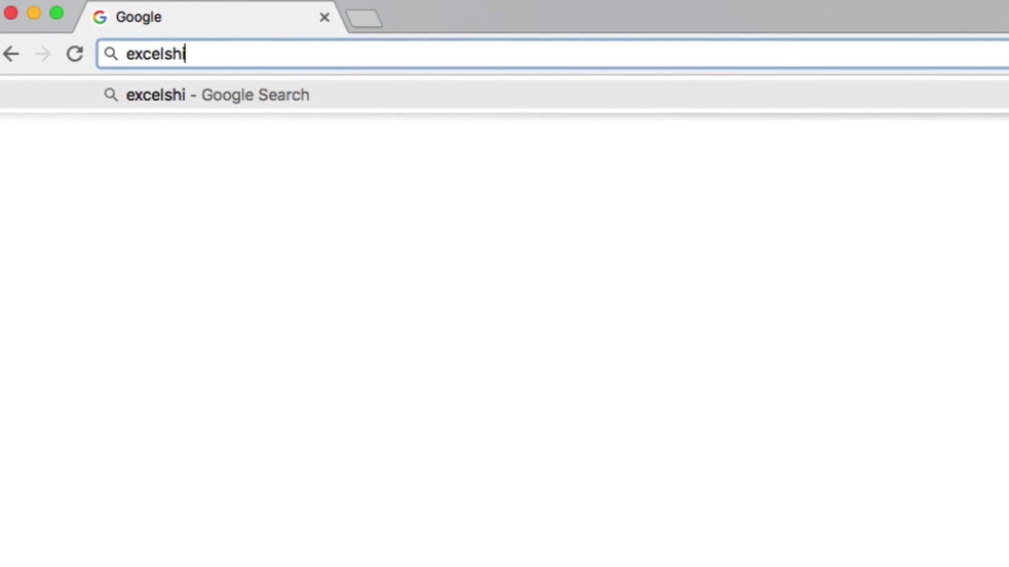
text(r.com)
key(Return)
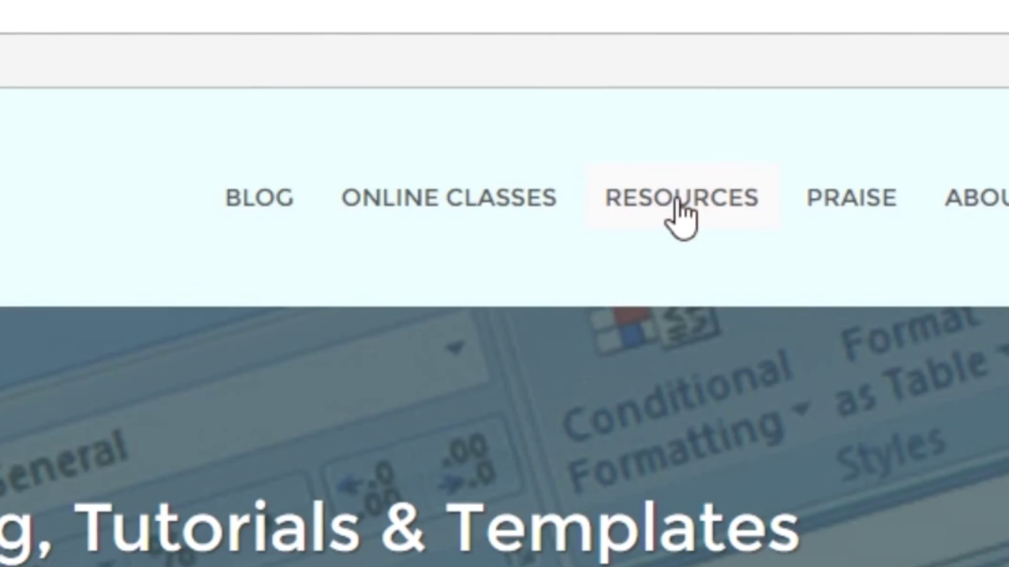
scroll(550, 299, down, 3)
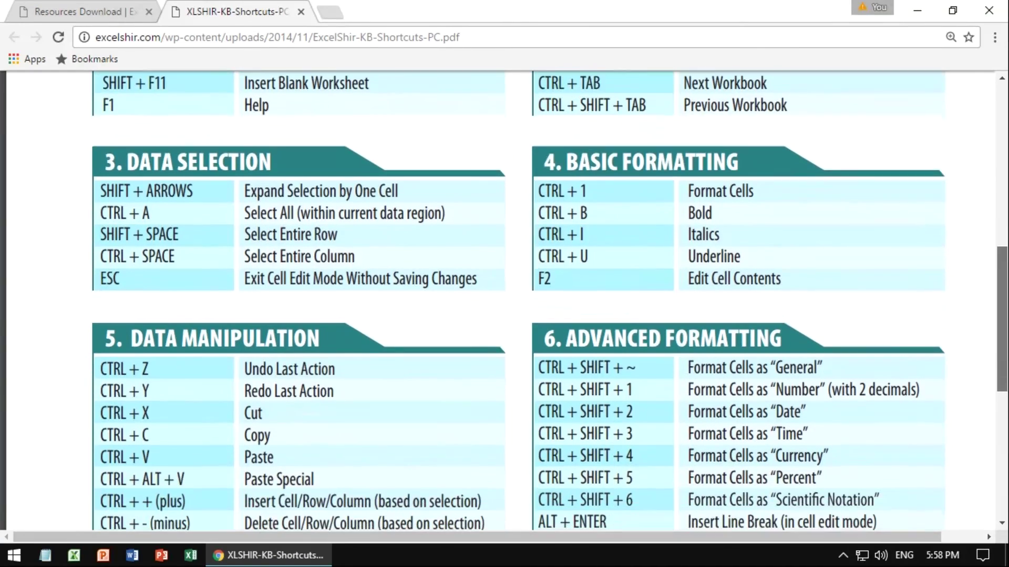